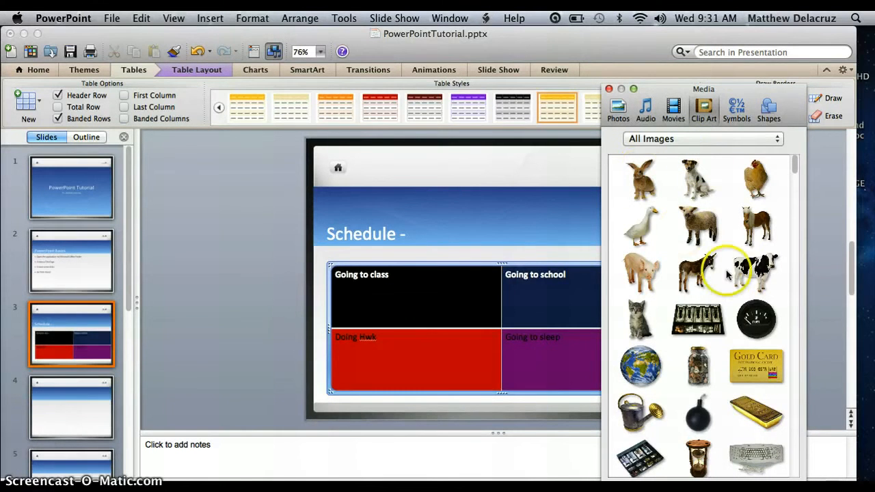
Browse the clip art library's full image list and its Personal category.
{"action": "scroll", "coordinate": [727, 275], "scroll_direction": "down", "scroll_amount": 5}
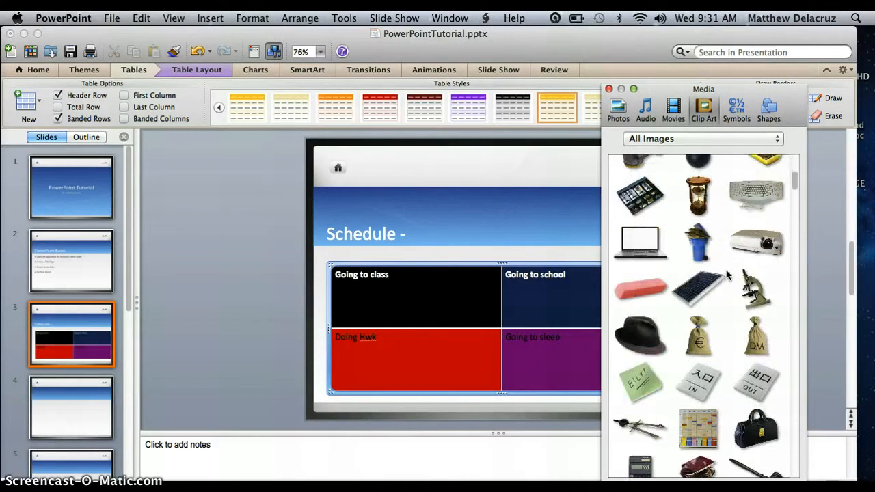
{"action": "left_click", "coordinate": [708, 141]}
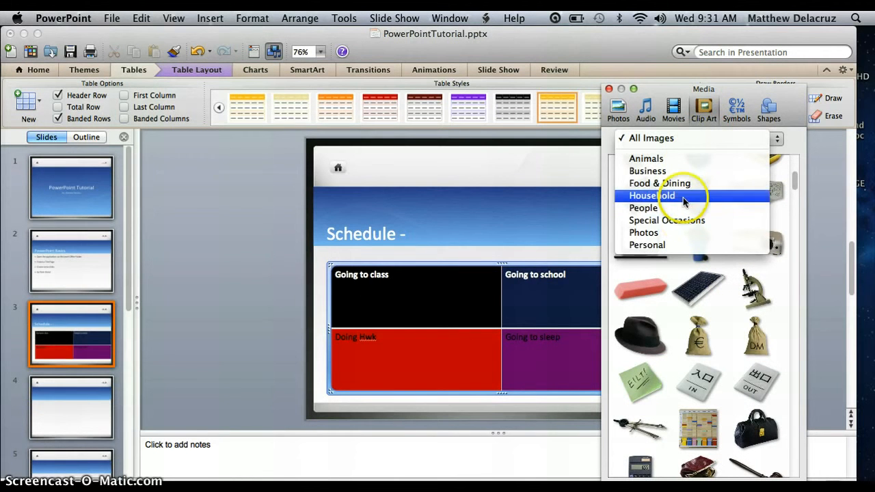
{"action": "left_click", "coordinate": [648, 245]}
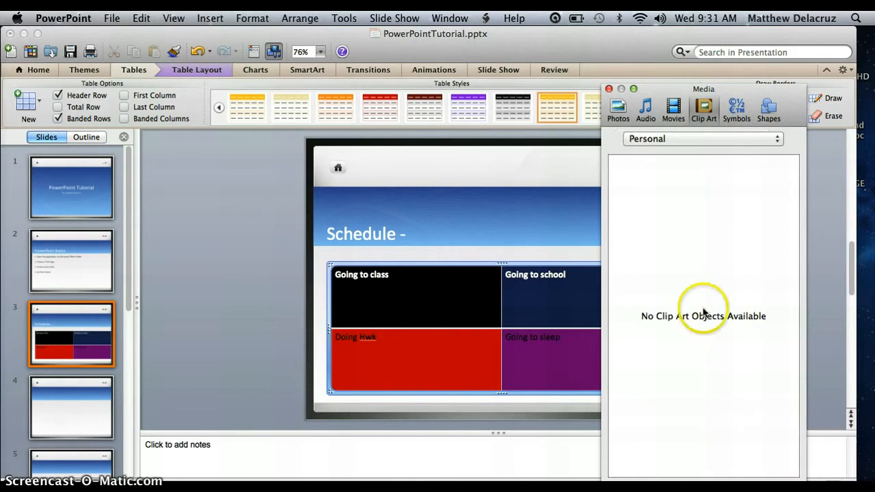
{"action": "left_click", "coordinate": [685, 137]}
{"action": "left_click", "coordinate": [687, 139]}
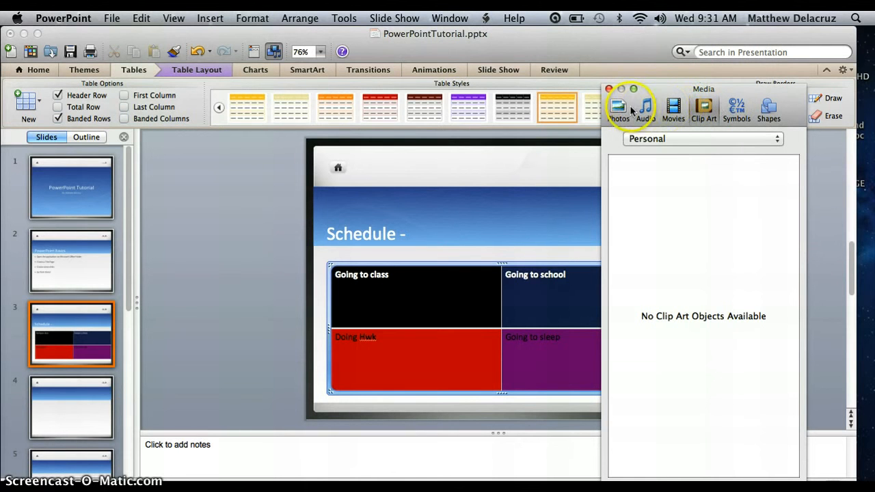
{"action": "left_click", "coordinate": [619, 108]}
{"action": "left_click", "coordinate": [706, 110]}
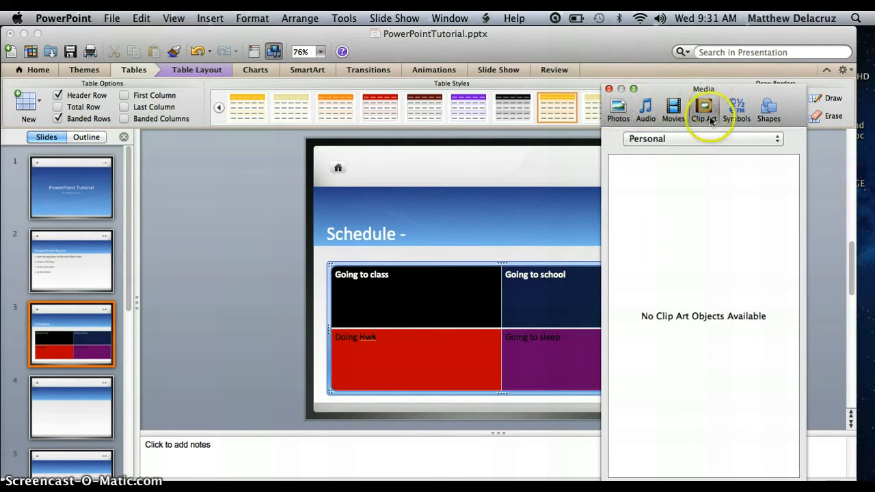
Add the photo of red and green laboratory flasks from the clip art Photos category to the Schedule slide.
{"action": "left_click", "coordinate": [706, 139]}
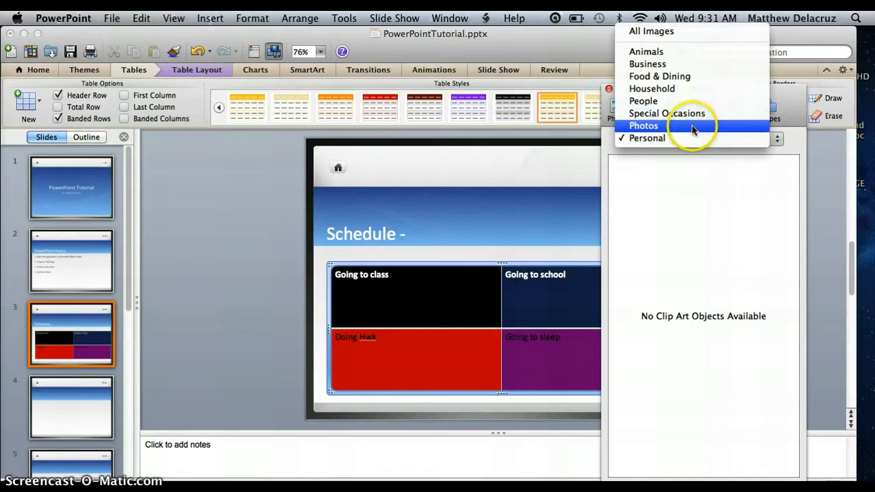
{"action": "left_click", "coordinate": [691, 125]}
{"action": "scroll", "coordinate": [752, 378], "scroll_direction": "down", "scroll_amount": 3}
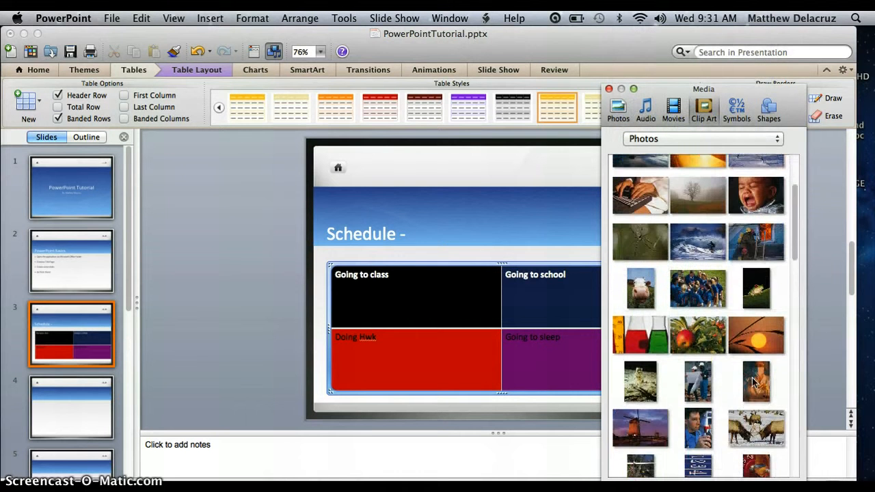
{"action": "scroll", "coordinate": [751, 378], "scroll_direction": "down", "scroll_amount": 3}
{"action": "left_click", "coordinate": [637, 251]}
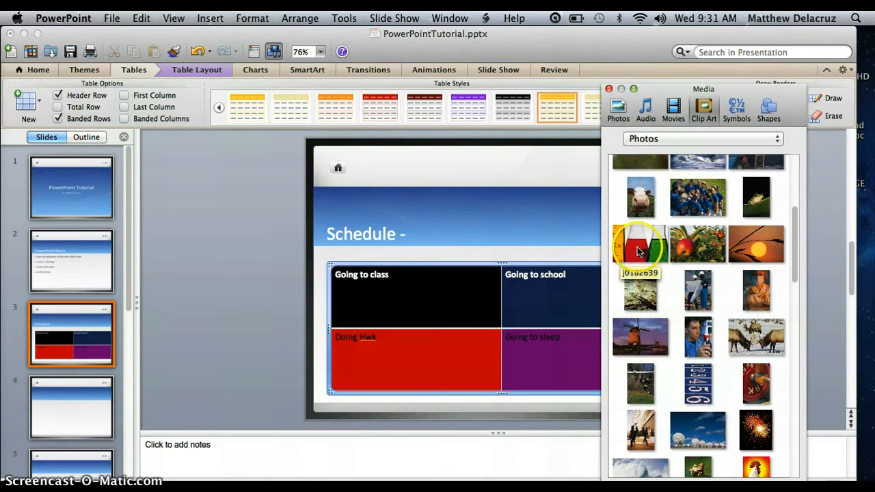
{"action": "left_click_drag", "start_coordinate": [637, 251], "coordinate": [433, 311]}
Shrink the flasks picture to about 1.3" by 1.93", place it in the "Going to class" cell and close the media browser.
{"action": "left_click_drag", "start_coordinate": [506, 360], "coordinate": [429, 307]}
{"action": "left_click_drag", "start_coordinate": [417, 295], "coordinate": [458, 309]}
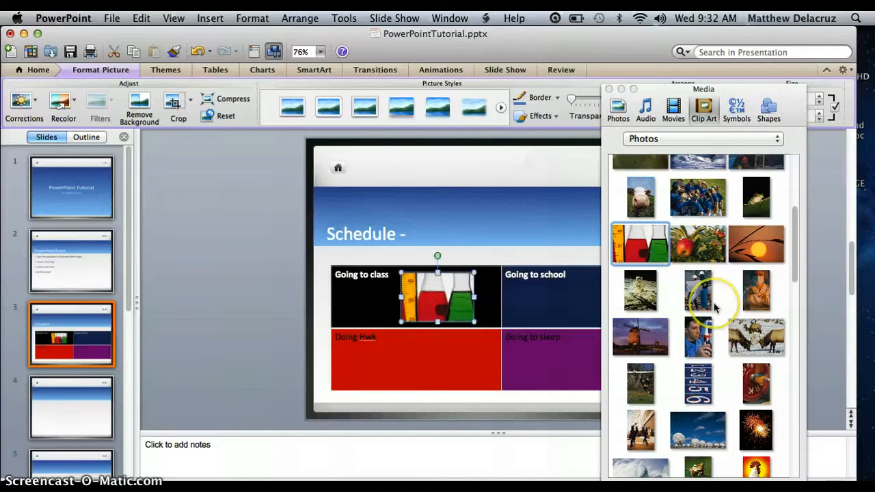
{"action": "scroll", "coordinate": [714, 304], "scroll_direction": "down", "scroll_amount": 5}
{"action": "scroll", "coordinate": [714, 304], "scroll_direction": "down", "scroll_amount": 3}
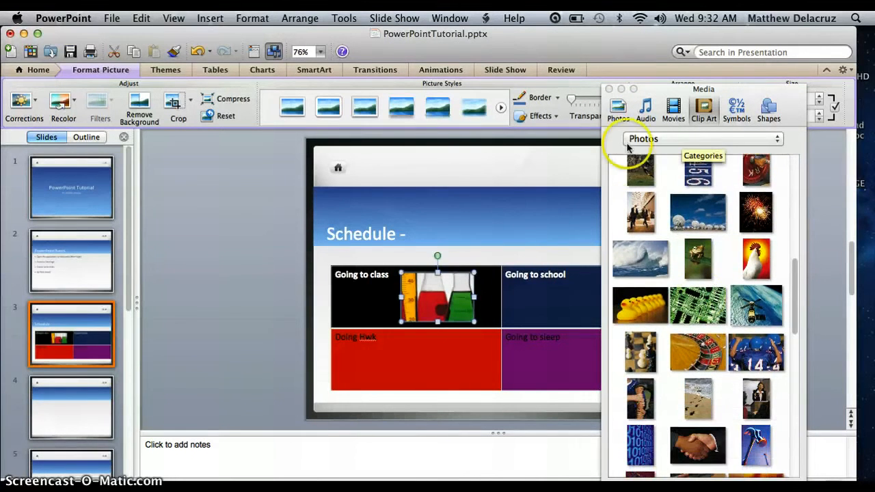
{"action": "left_click", "coordinate": [609, 89]}
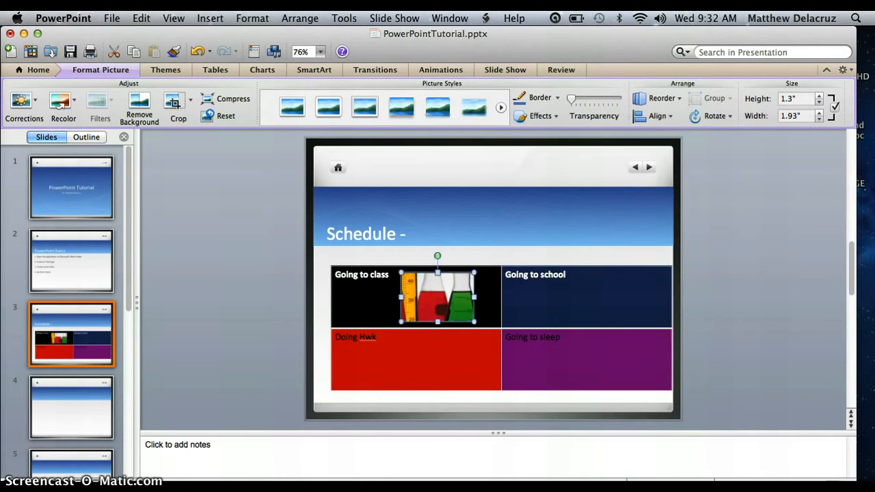
Put the presentation and the Office folder window away, and switch to Google Images in Firefox.
{"action": "left_click", "coordinate": [210, 19]}
{"action": "left_click", "coordinate": [205, 13]}
{"action": "left_click", "coordinate": [546, 423]}
{"action": "left_click", "coordinate": [10, 32]}
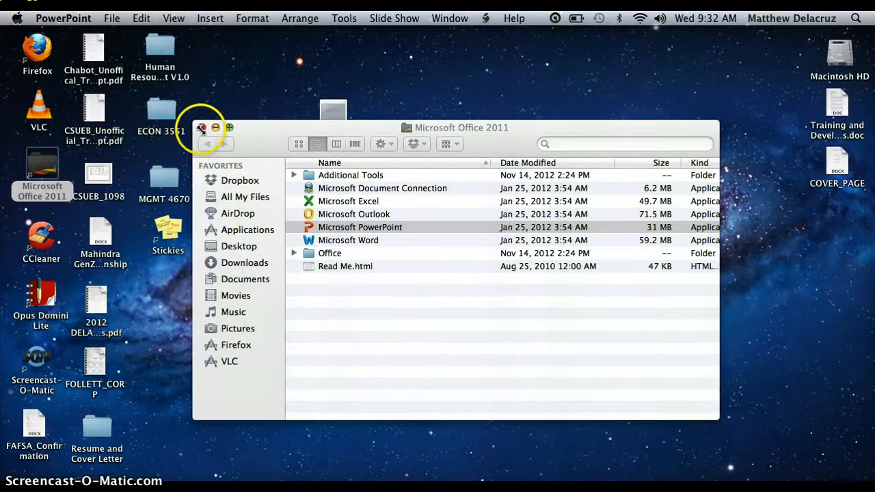
{"action": "left_click", "coordinate": [201, 128]}
{"action": "left_click", "coordinate": [33, 49]}
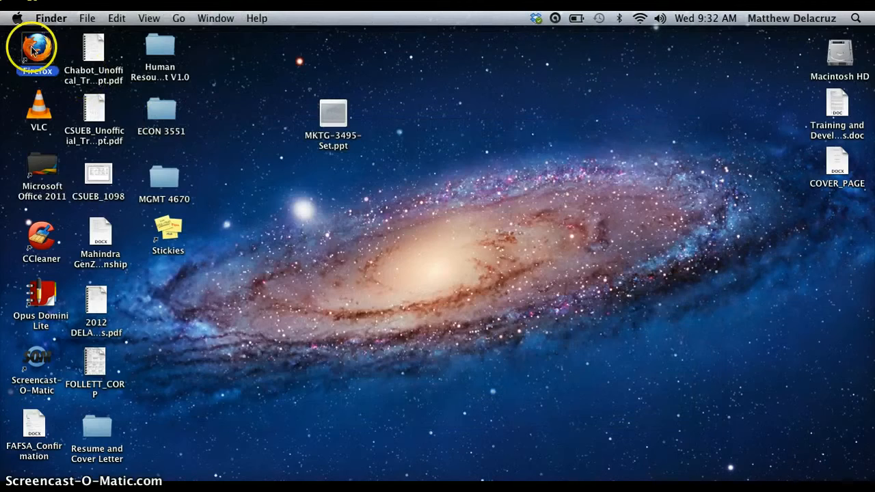
{"action": "double_click", "coordinate": [33, 49]}
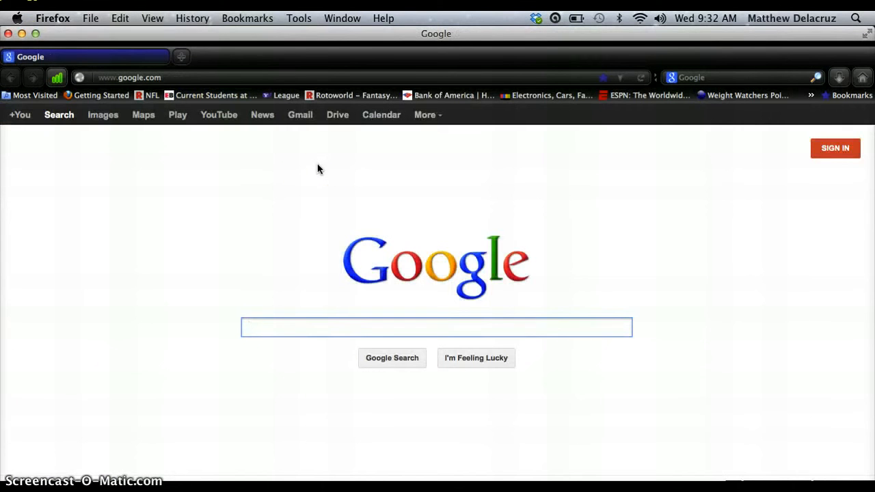
{"action": "left_click", "coordinate": [101, 116]}
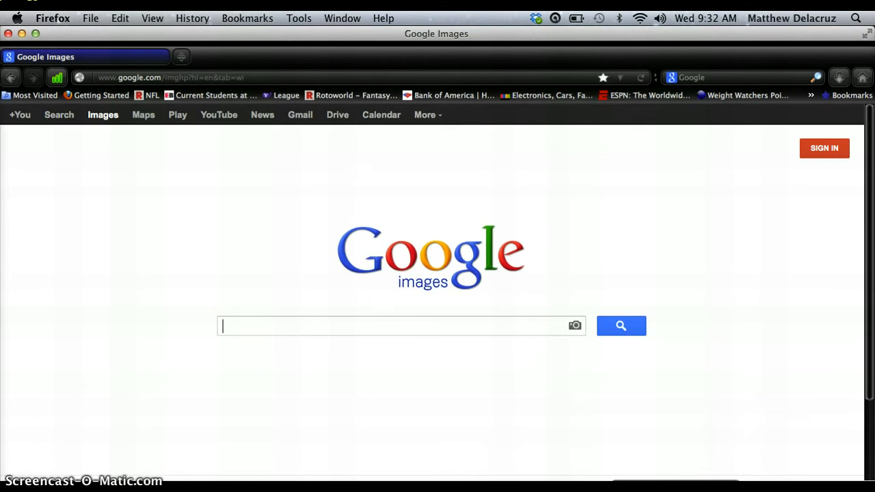
Search Google Images for "csueb".
{"action": "left_click", "coordinate": [675, 491]}
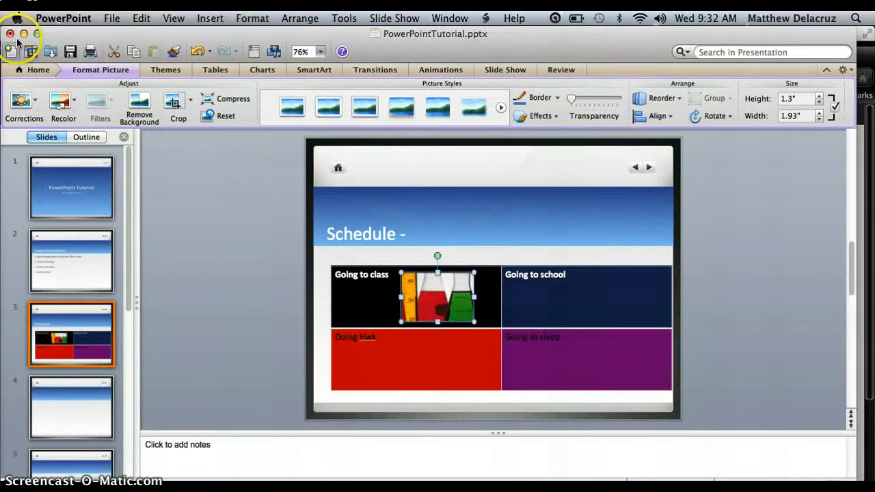
{"action": "left_click", "coordinate": [24, 33]}
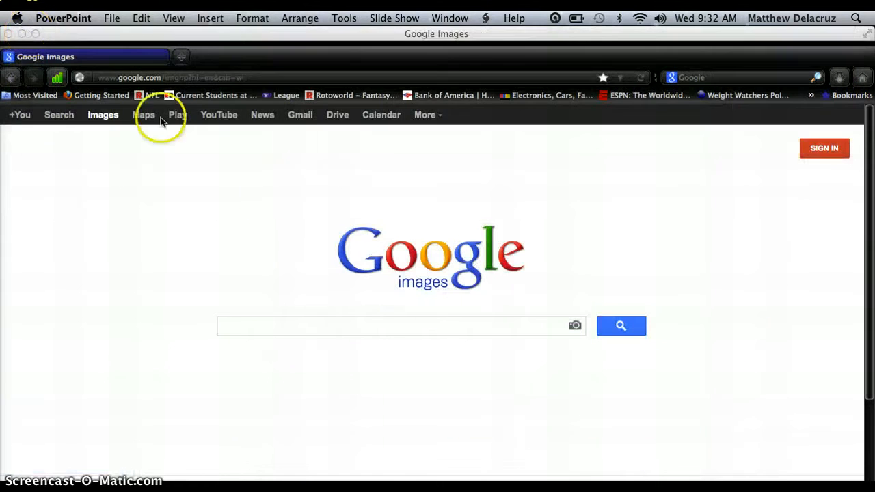
{"action": "left_click", "coordinate": [247, 329]}
{"action": "type", "text": "csue"}
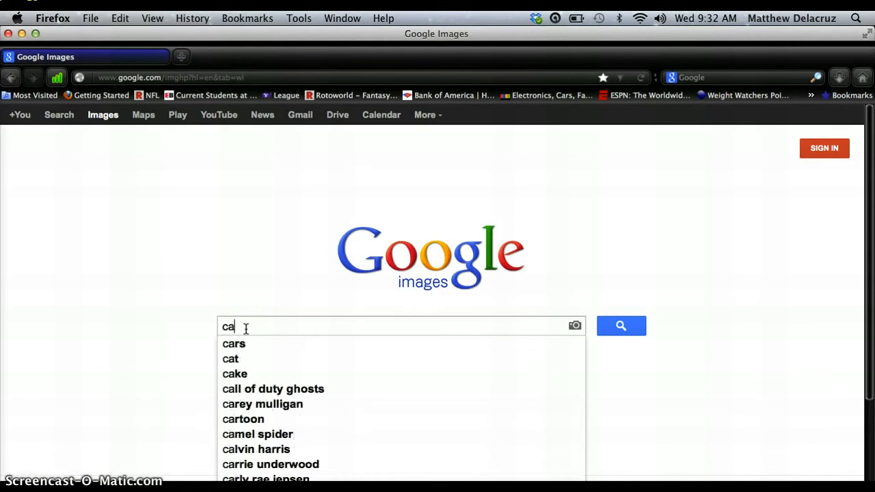
{"action": "type", "text": "b"}
{"action": "key", "text": "Return"}
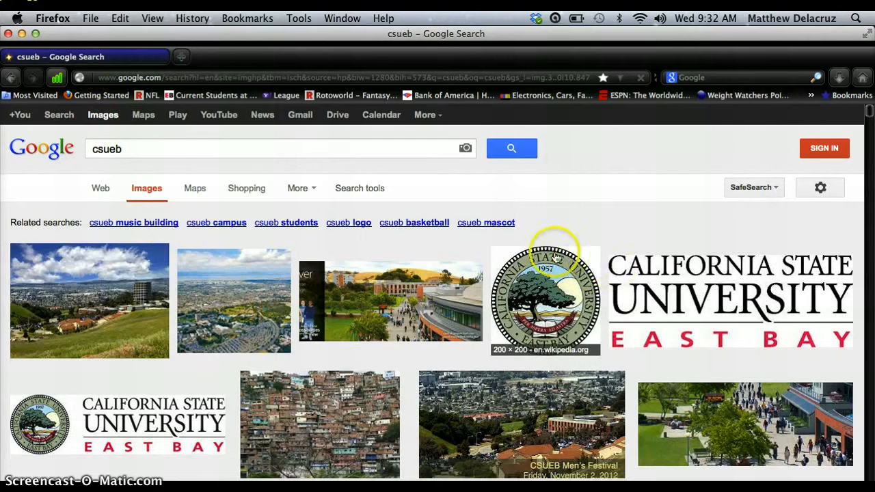
Save the round California State University East Bay seal image as csueb.jpg in the Downloads folder.
{"action": "left_click", "coordinate": [530, 270]}
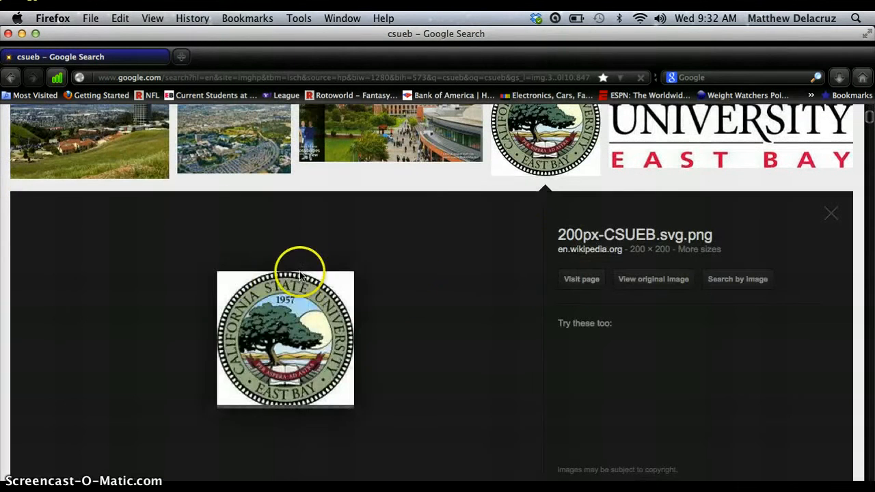
{"action": "right_click", "coordinate": [303, 328]}
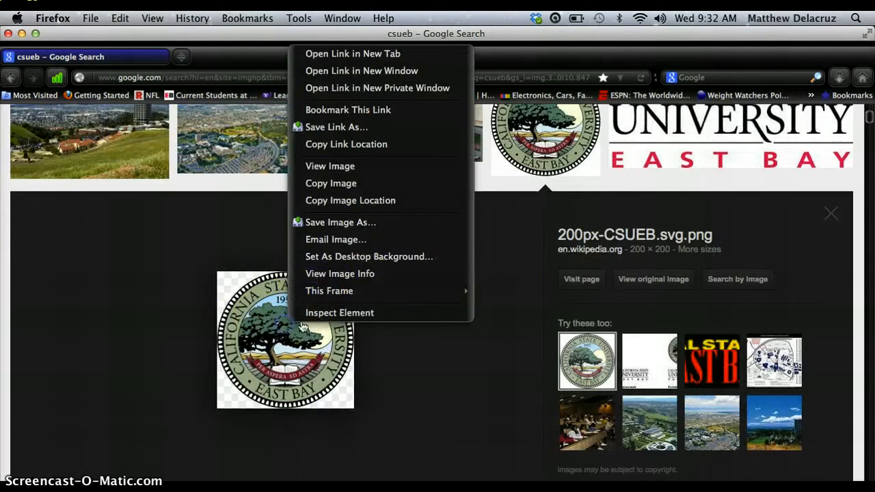
{"action": "left_click", "coordinate": [345, 222]}
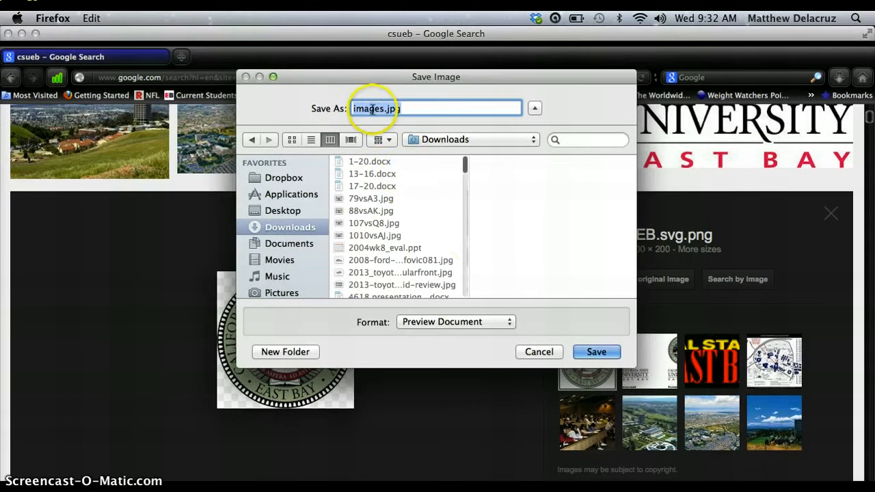
{"action": "type", "text": "csueb"}
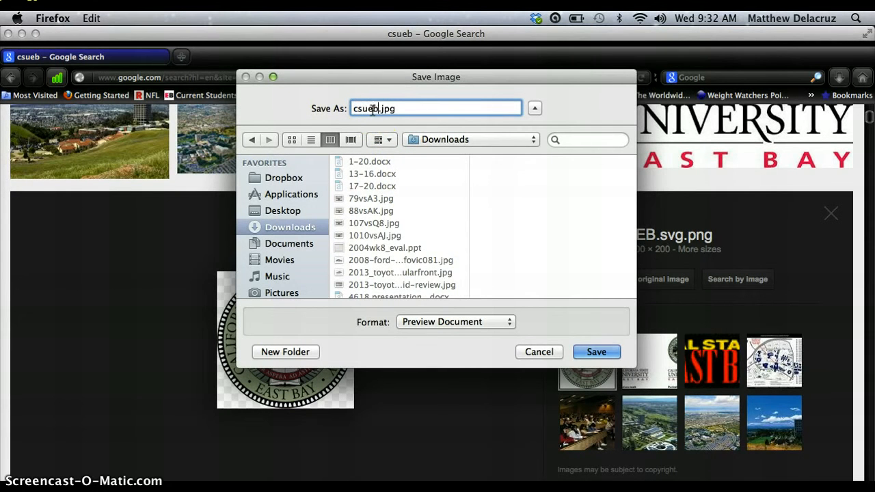
{"action": "left_click", "coordinate": [595, 352]}
{"action": "left_click", "coordinate": [595, 352]}
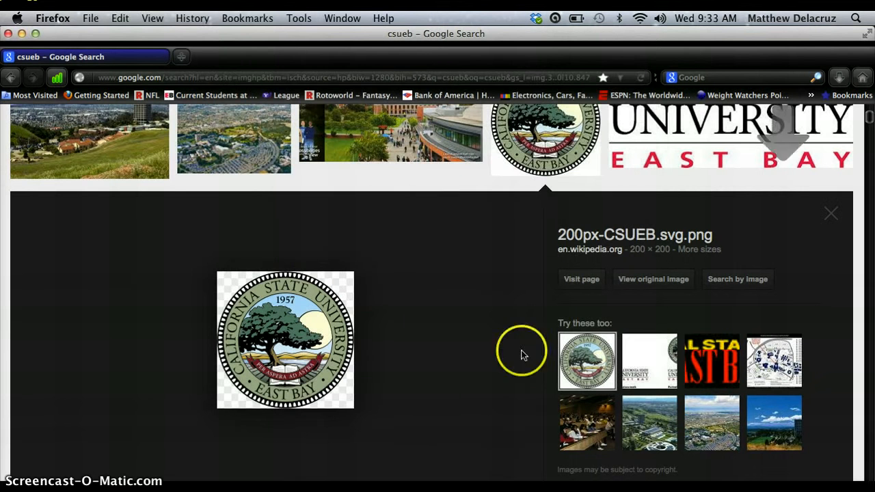
Switch back to PowerPoint and insert the picture file csueb.jpg from Downloads on the Schedule slide.
{"action": "left_click", "coordinate": [22, 34]}
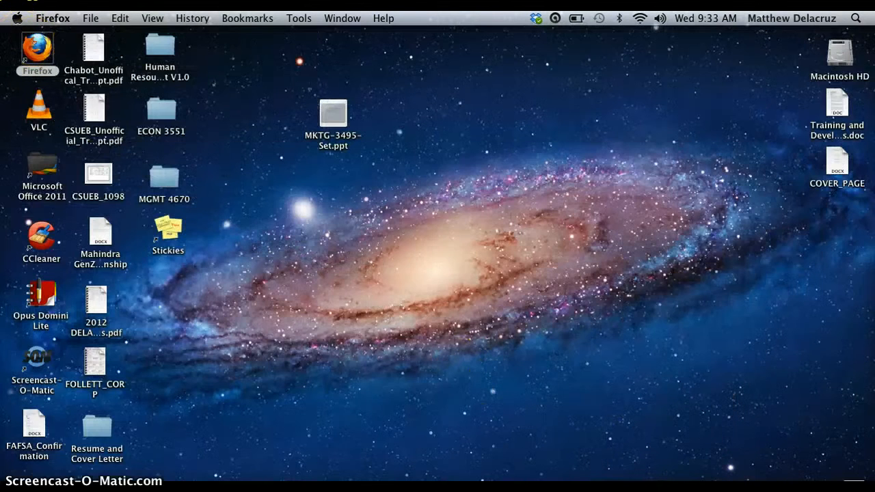
{"action": "left_click", "coordinate": [668, 487]}
{"action": "left_click", "coordinate": [563, 290]}
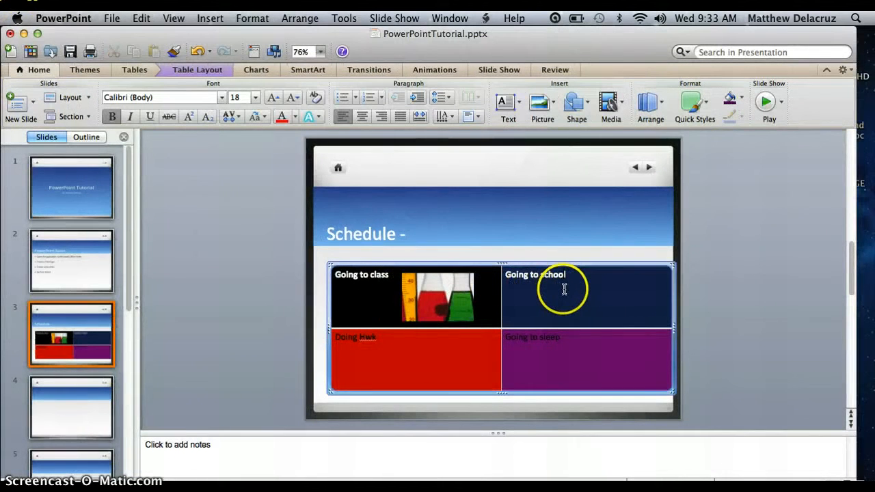
{"action": "left_click", "coordinate": [209, 18]}
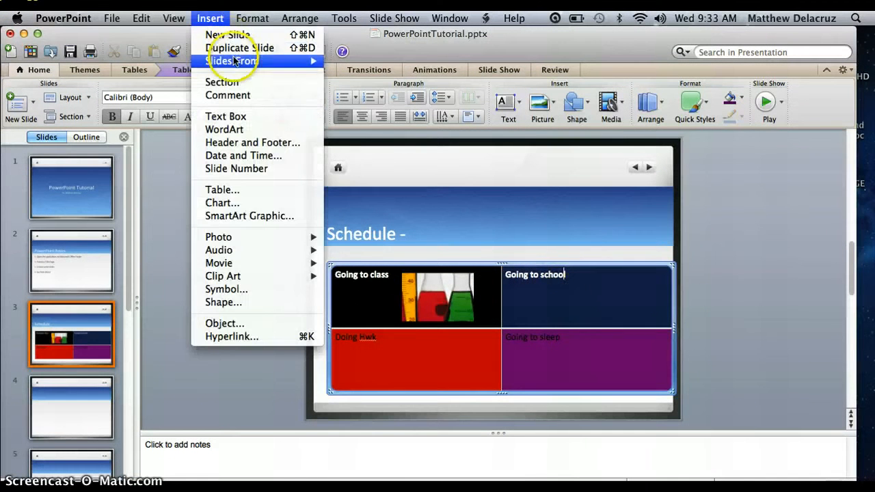
{"action": "mouse_move", "coordinate": [273, 242]}
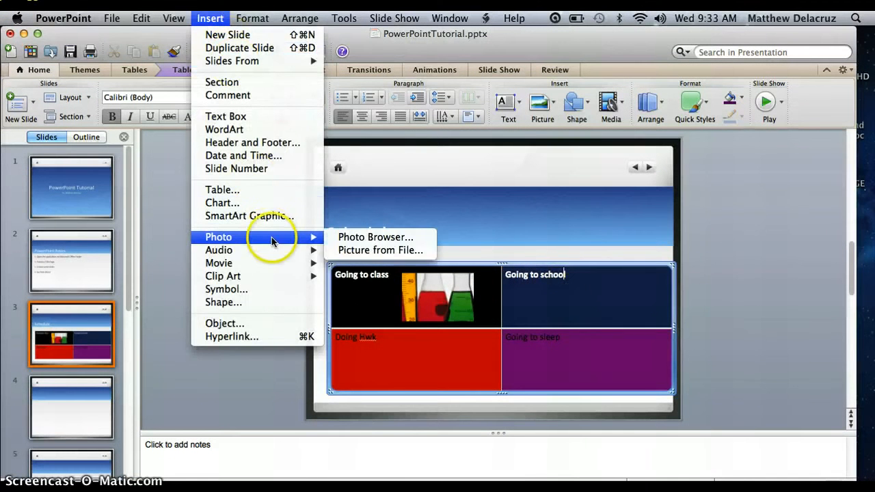
{"action": "left_click", "coordinate": [347, 250]}
{"action": "scroll", "coordinate": [480, 208], "scroll_direction": "down", "scroll_amount": 10}
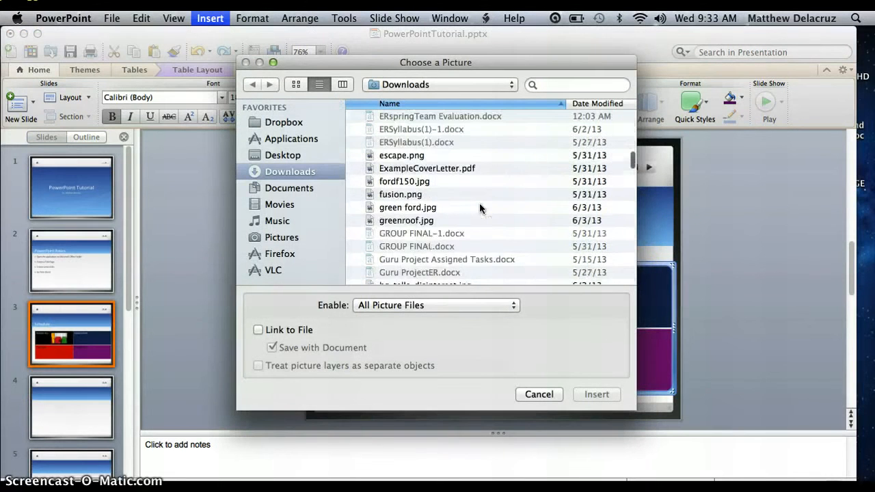
{"action": "scroll", "coordinate": [480, 208], "scroll_direction": "up", "scroll_amount": 1}
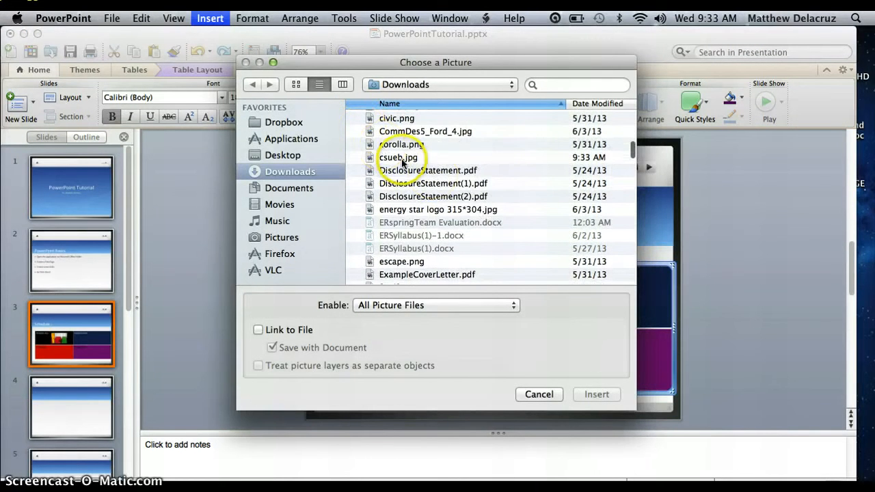
{"action": "double_click", "coordinate": [383, 157]}
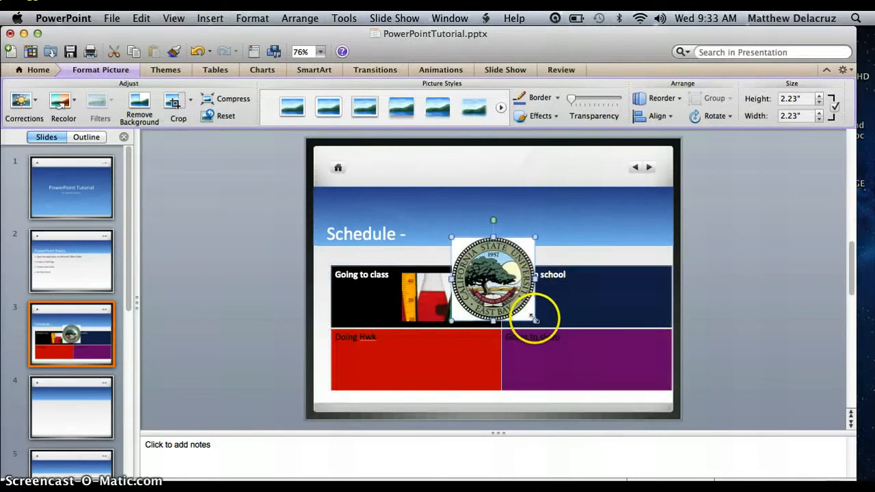
Shrink the university seal to about 1.3" by 1.3" and place it beside the text in the "Going to school" cell.
{"action": "left_click_drag", "start_coordinate": [535, 320], "coordinate": [514, 301]}
{"action": "left_click_drag", "start_coordinate": [477, 273], "coordinate": [592, 300]}
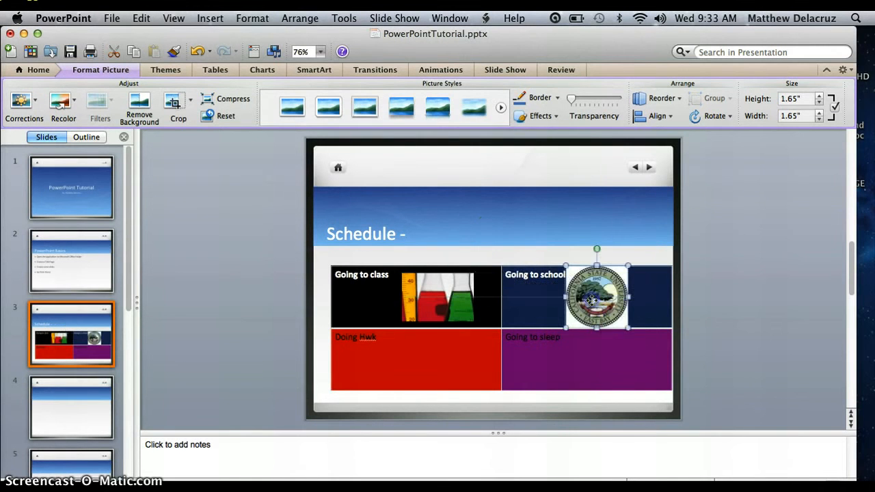
{"action": "left_click_drag", "start_coordinate": [627, 327], "coordinate": [599, 307]}
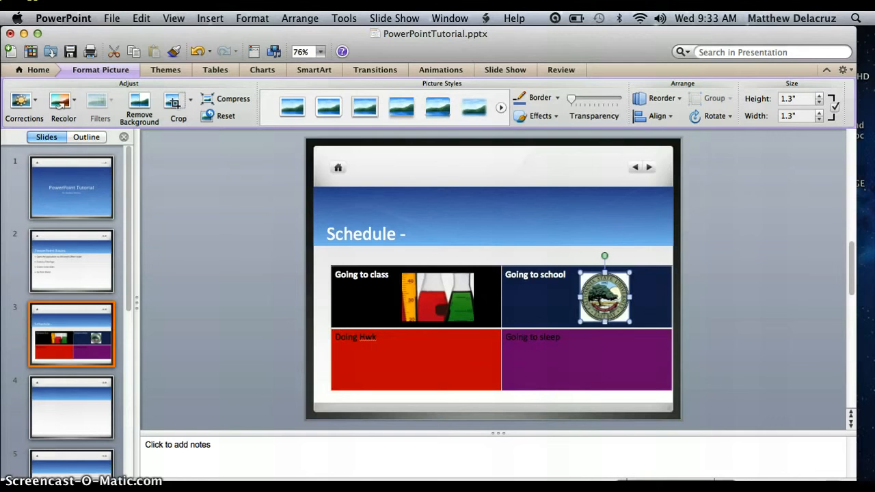
Switch to Firefox, return to the Google Images start page and search for "homework".
{"action": "left_click", "coordinate": [676, 491]}
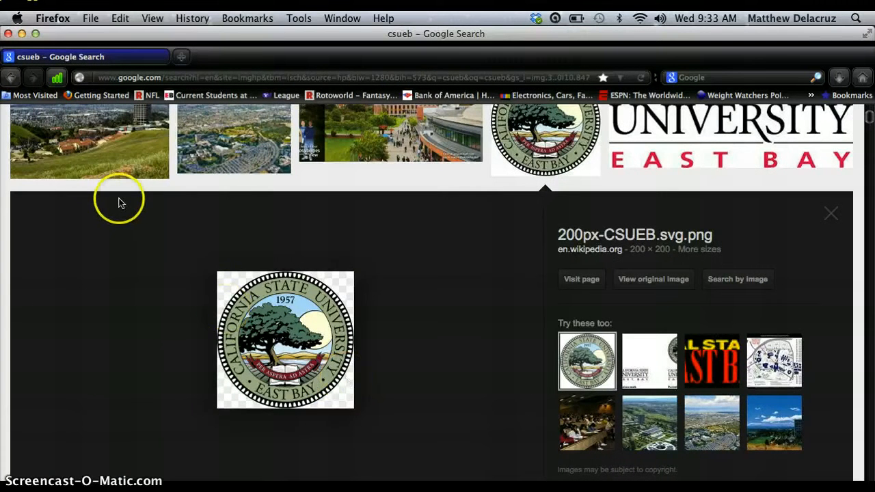
{"action": "key", "text": "BackSpace"}
{"action": "double_click", "coordinate": [257, 326]}
{"action": "type", "text": "d"}
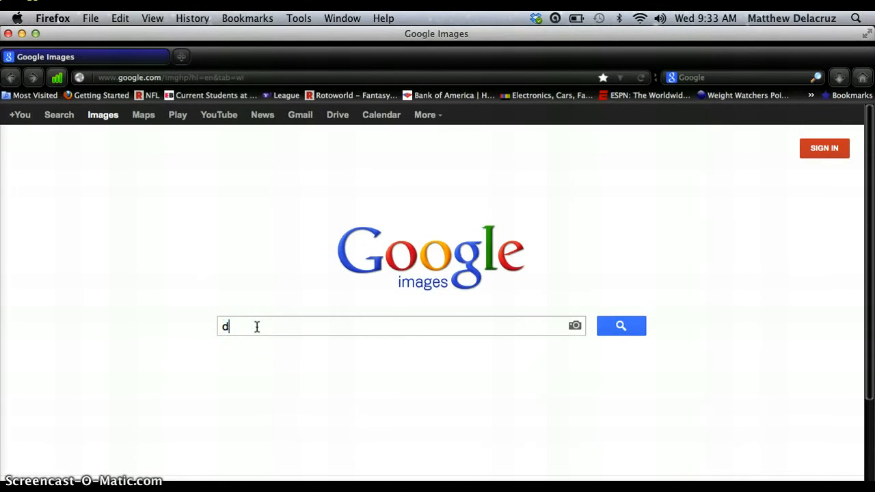
{"action": "type", "text": "o"}
{"action": "key", "text": "BackSpace"}
{"action": "key", "text": "BackSpace"}
{"action": "type", "text": "hw"}
{"action": "key", "text": "BackSpace"}
{"action": "type", "text": "om"}
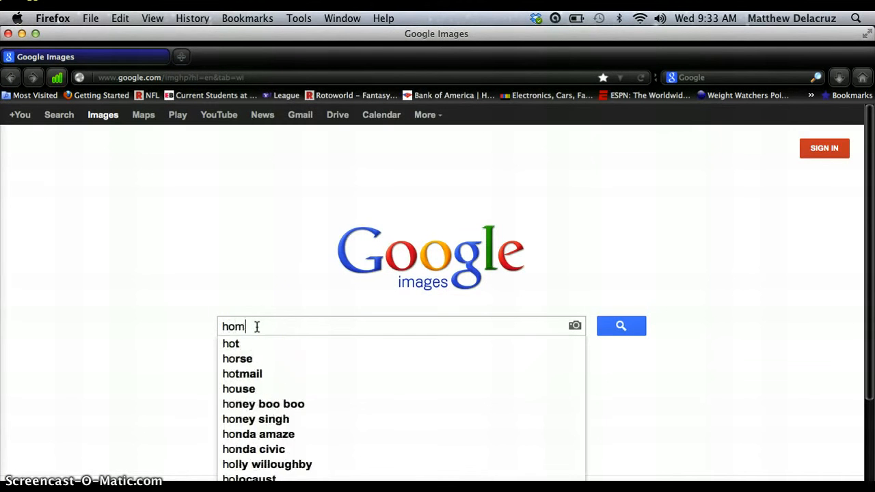
{"action": "type", "text": "ework"}
{"action": "key", "text": "Return"}
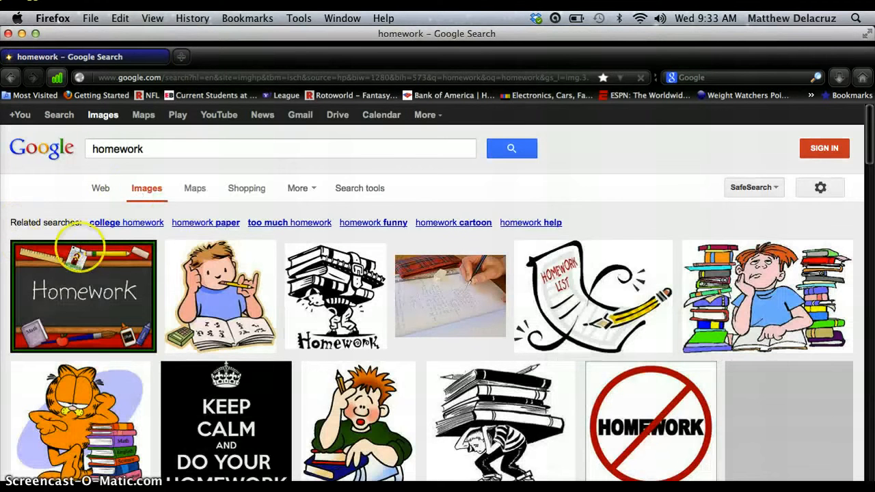
Save the cartoon image of the boy chewing a pencil over an open book as hwk.jpg in the Downloads folder.
{"action": "left_click", "coordinate": [225, 294]}
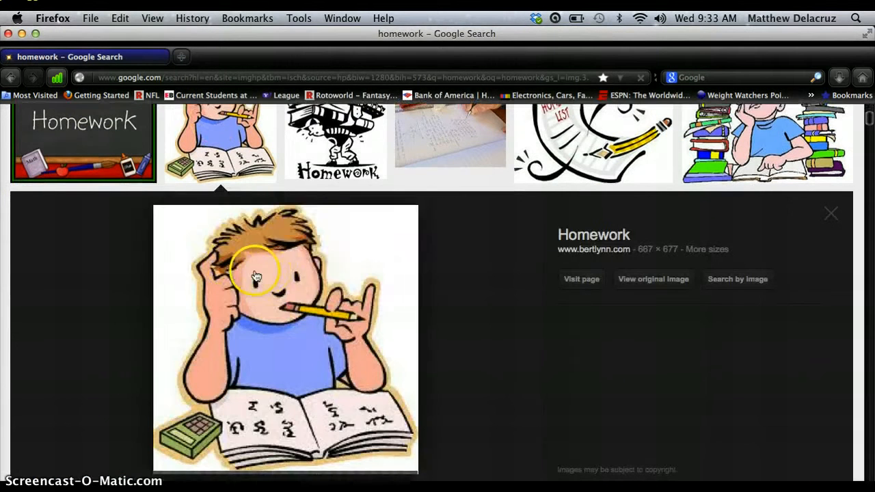
{"action": "right_click", "coordinate": [256, 276]}
{"action": "left_click", "coordinate": [350, 201]}
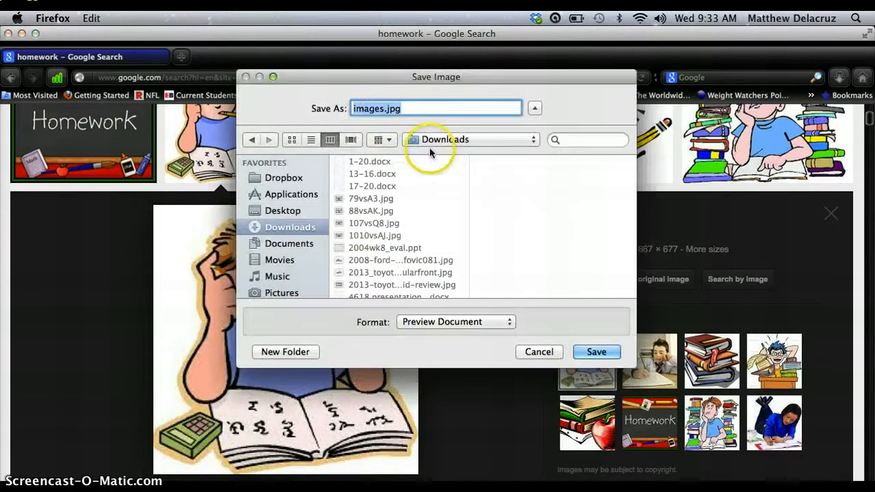
{"action": "double_click", "coordinate": [361, 108]}
{"action": "type", "text": "h"}
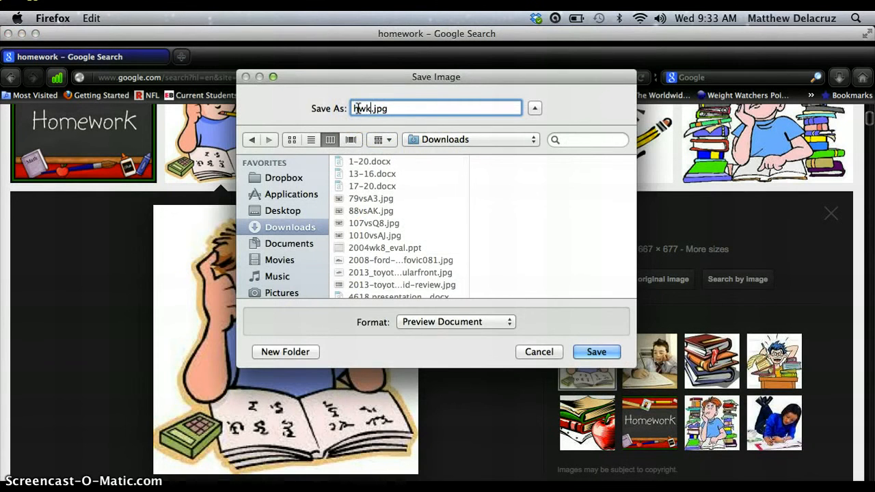
{"action": "type", "text": "wk"}
{"action": "key", "text": "Return"}
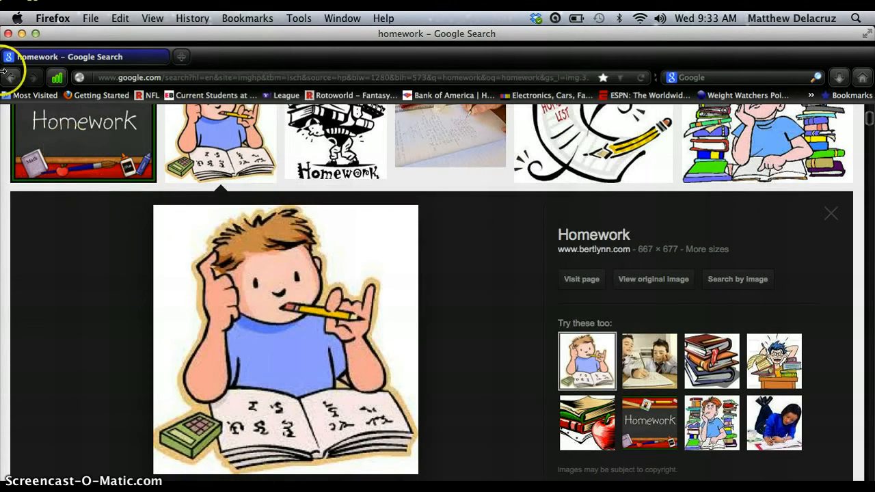
Switch back to PowerPoint, insert hwk.jpg from Downloads, and shrink it to about 1.41" by 1.39" beside the "Doing Hwk" text.
{"action": "left_click", "coordinate": [21, 33]}
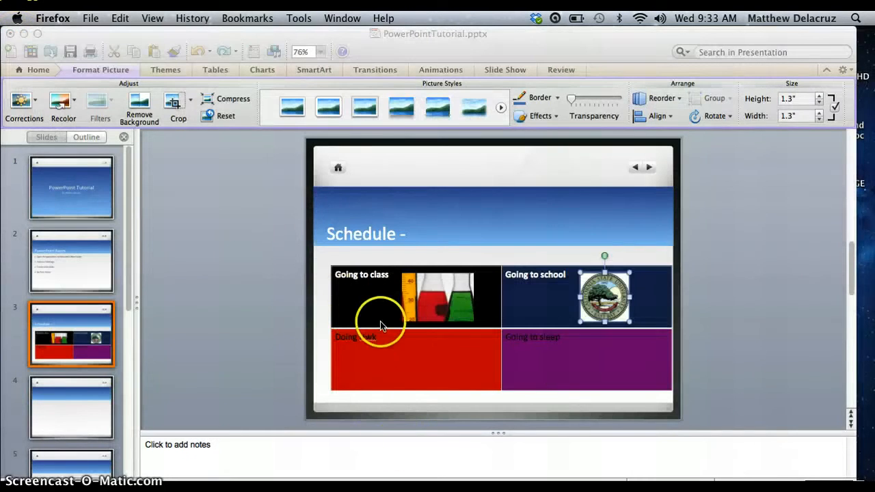
{"action": "left_click", "coordinate": [396, 347]}
{"action": "left_click", "coordinate": [210, 17]}
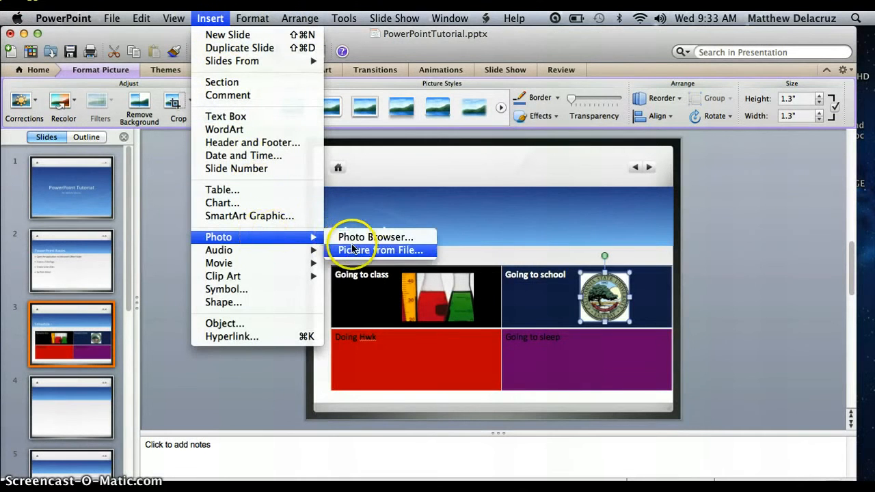
{"action": "left_click", "coordinate": [351, 248]}
{"action": "scroll", "coordinate": [442, 198], "scroll_direction": "down", "scroll_amount": 10}
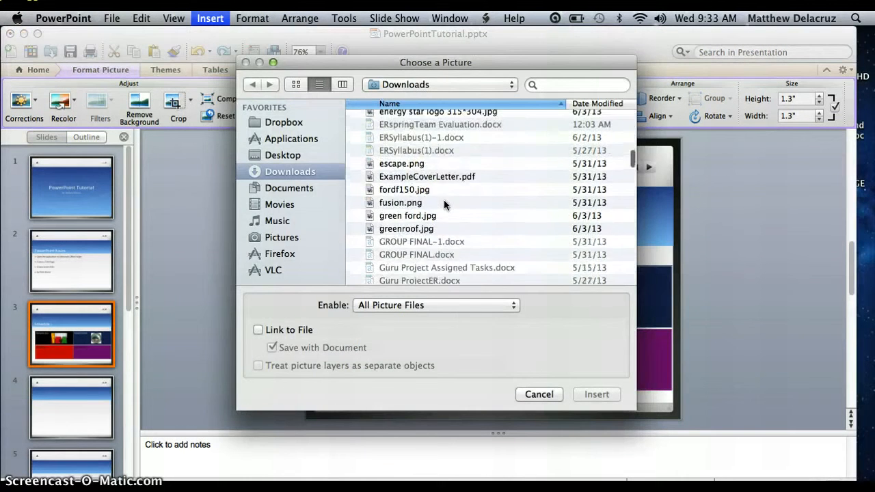
{"action": "scroll", "coordinate": [444, 203], "scroll_direction": "down", "scroll_amount": 2}
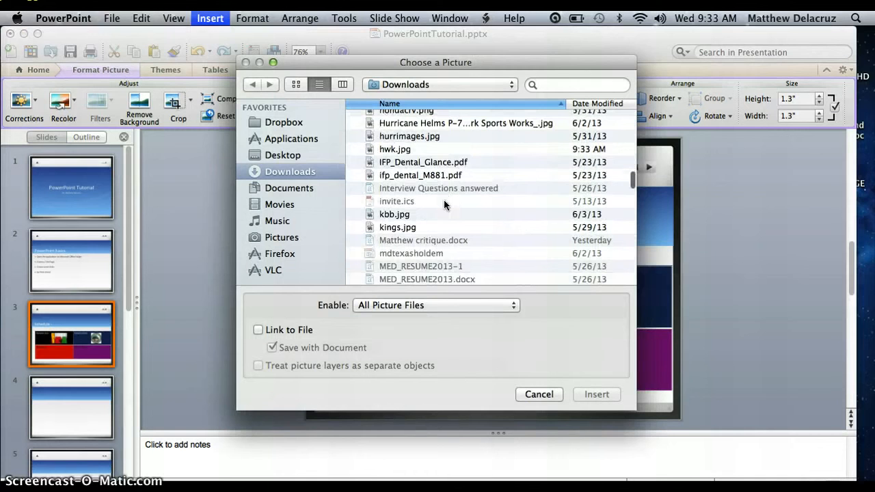
{"action": "double_click", "coordinate": [394, 149]}
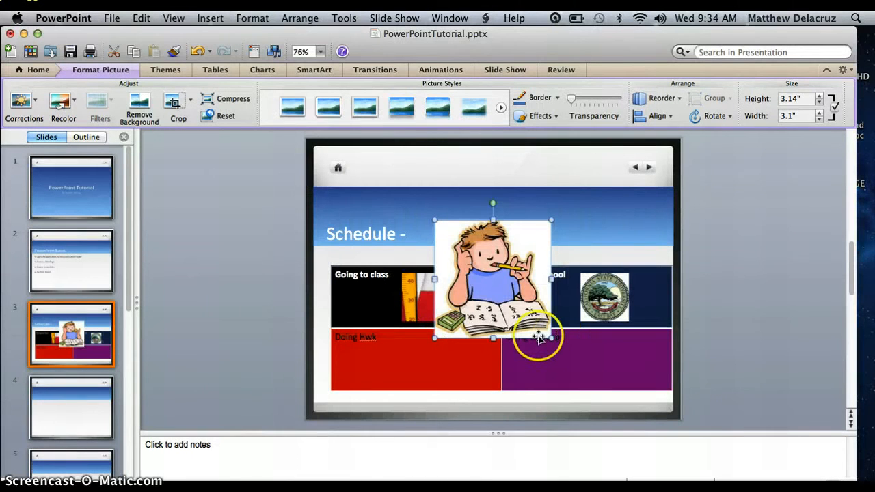
{"action": "left_click_drag", "start_coordinate": [551, 337], "coordinate": [441, 360]}
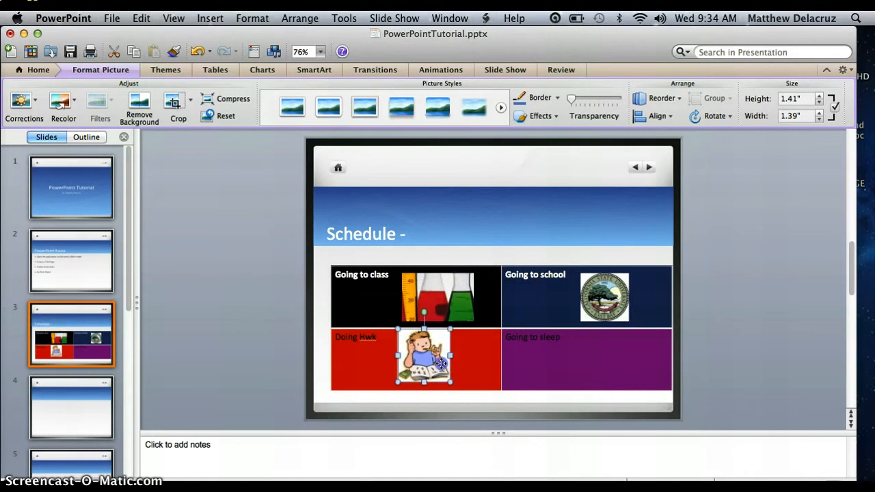
Add the text "zzzzzzzzz" below "Going to sleep" in the purple table cell.
{"action": "left_click", "coordinate": [571, 363]}
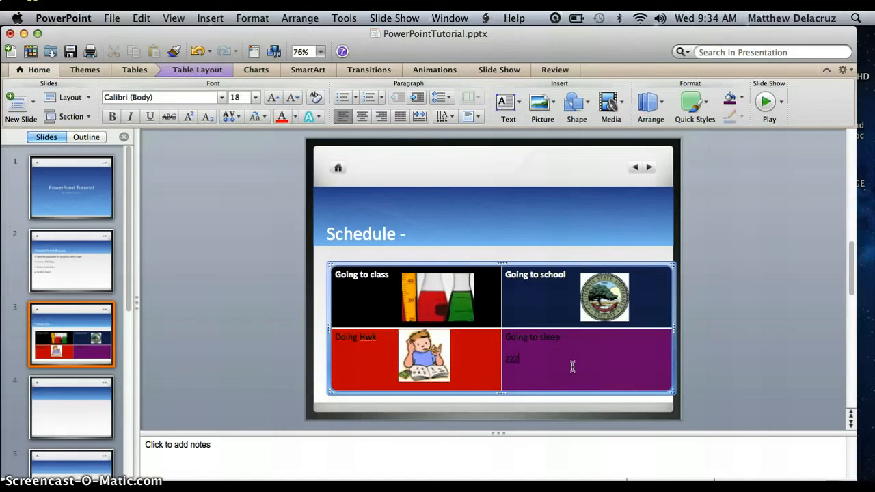
{"action": "type", "text": "zzzzzz"}
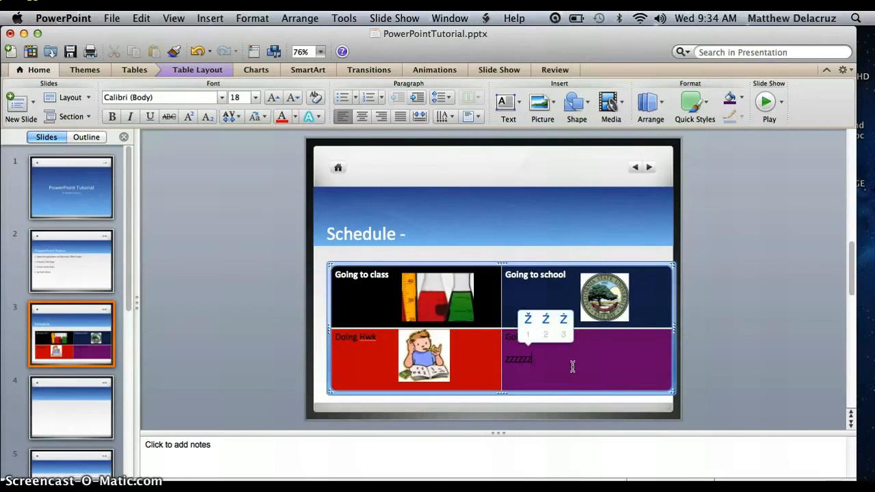
{"action": "type", "text": "zzz"}
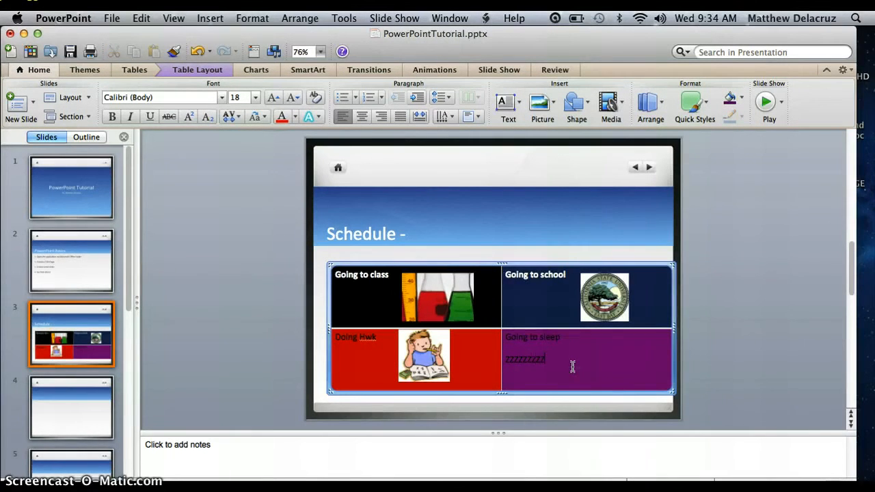
Create a WordArt object from the "zzzzzzzzz" text in the "Going to sleep" cell.
{"action": "left_click", "coordinate": [566, 210]}
{"action": "left_click", "coordinate": [555, 353]}
{"action": "left_click", "coordinate": [305, 70]}
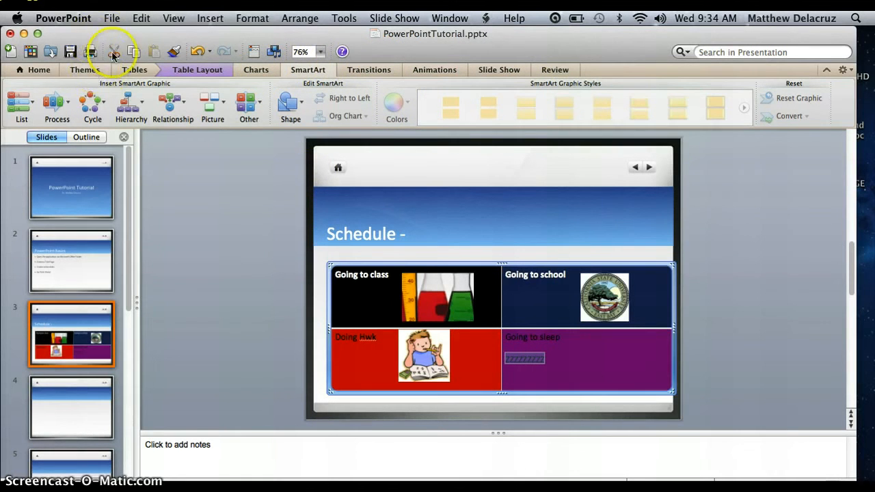
{"action": "left_click", "coordinate": [85, 71]}
{"action": "left_click", "coordinate": [32, 70]}
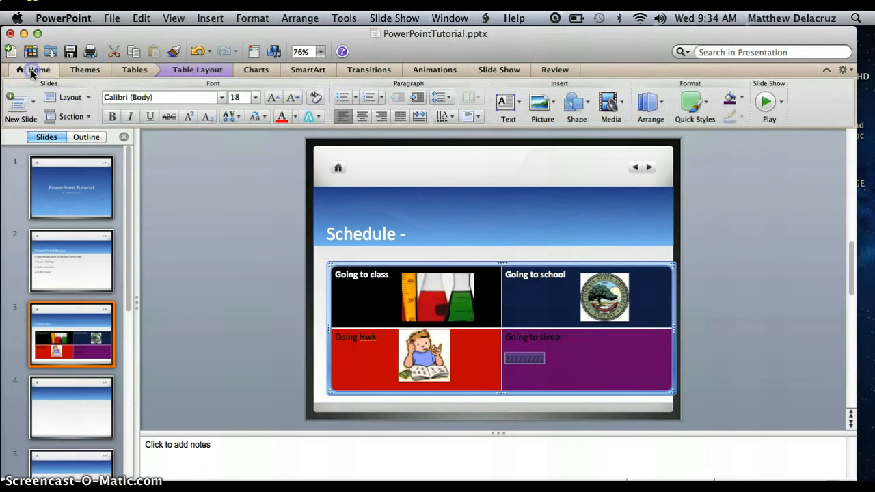
{"action": "left_click", "coordinate": [508, 102]}
{"action": "left_click", "coordinate": [549, 160]}
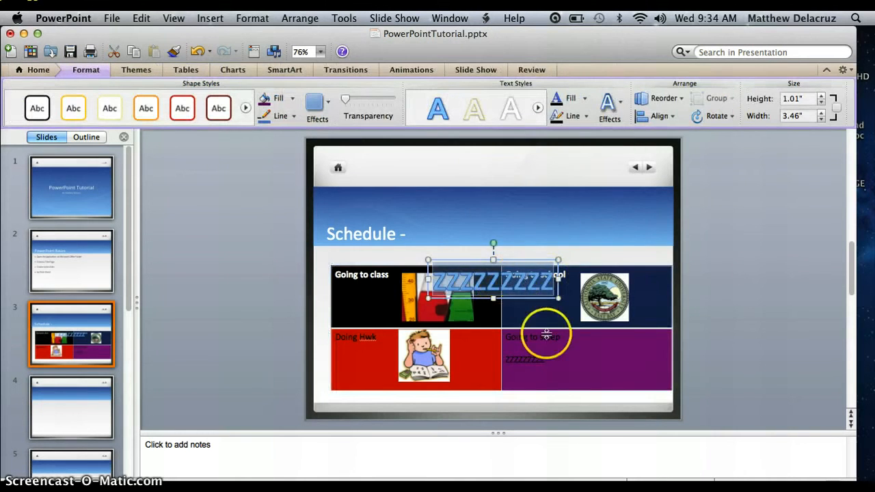
Move the z WordArt into the "Going to sleep" cell and delete the plain "zzzzzzzzz" text behind it.
{"action": "left_click", "coordinate": [504, 270]}
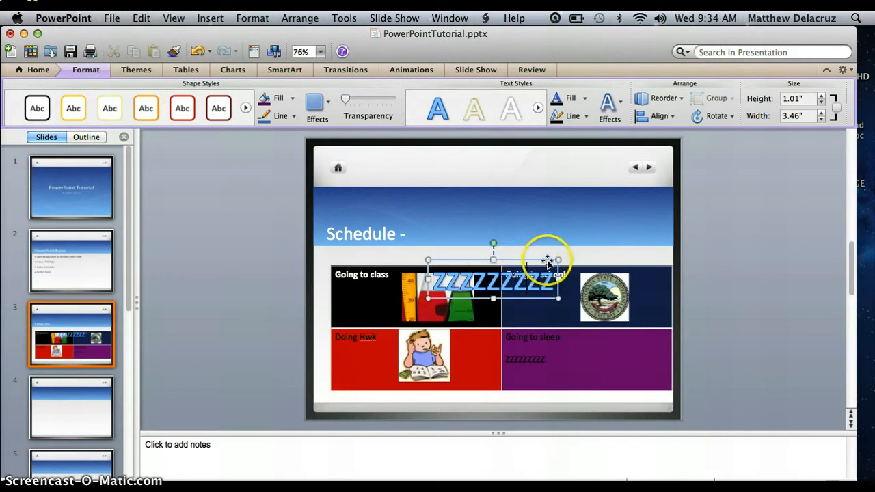
{"action": "left_click_drag", "start_coordinate": [551, 261], "coordinate": [630, 348]}
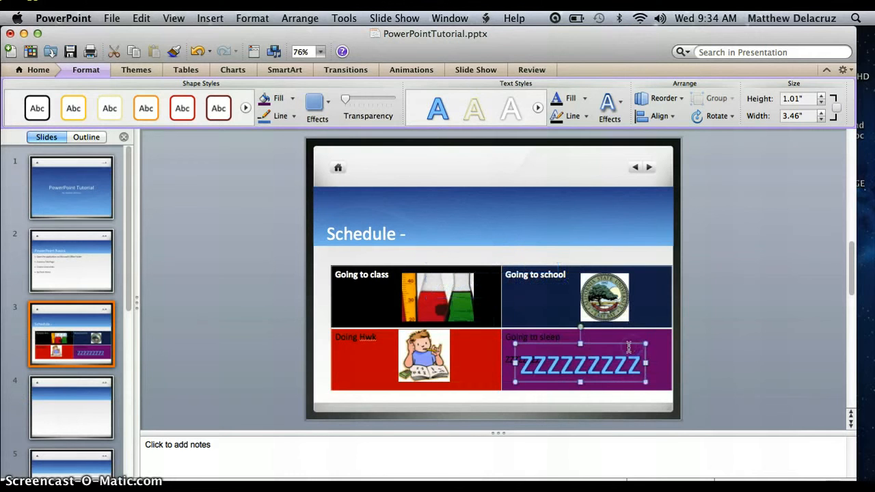
{"action": "left_click", "coordinate": [507, 356]}
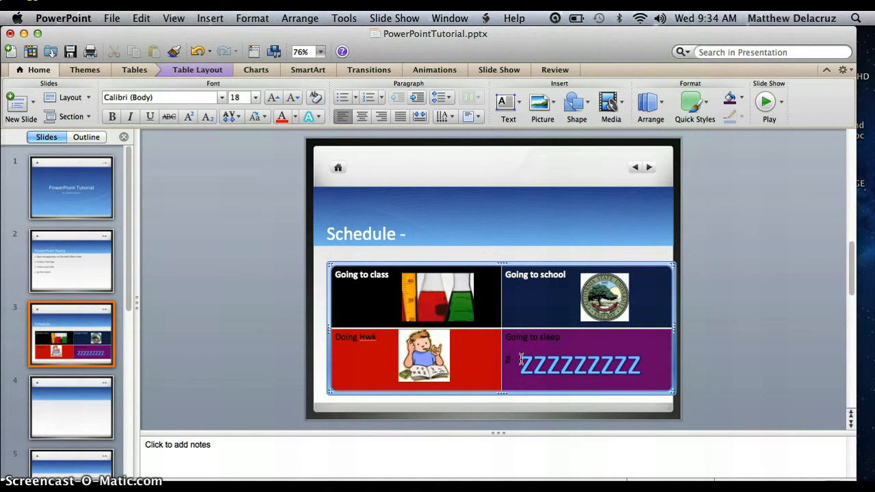
{"action": "key", "text": "BackSpace"}
{"action": "left_click", "coordinate": [63, 249]}
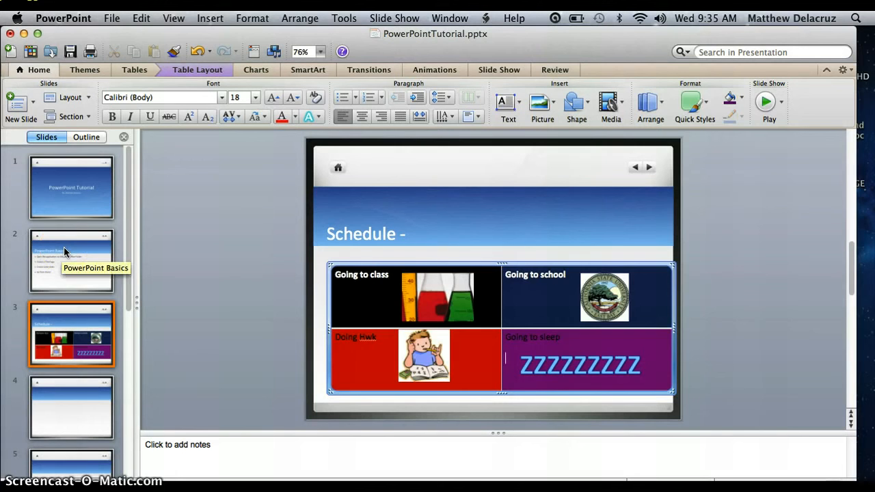
{"action": "left_click", "coordinate": [64, 247]}
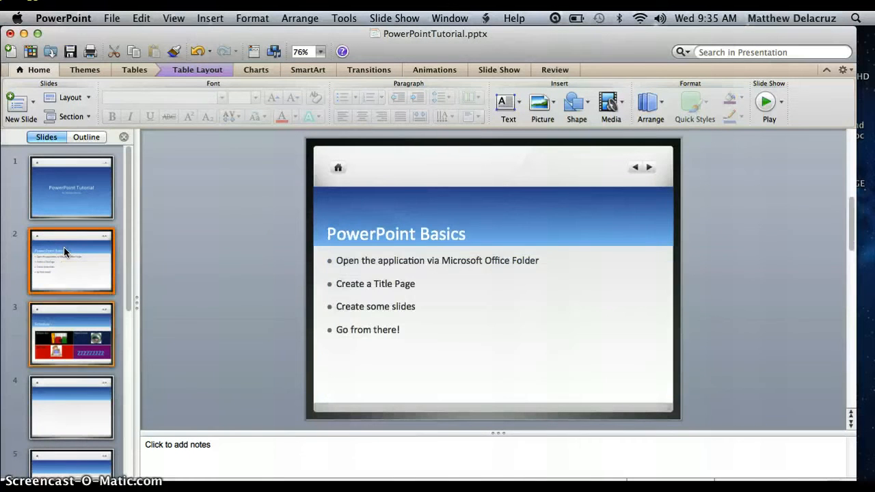
{"action": "left_click", "coordinate": [78, 315]}
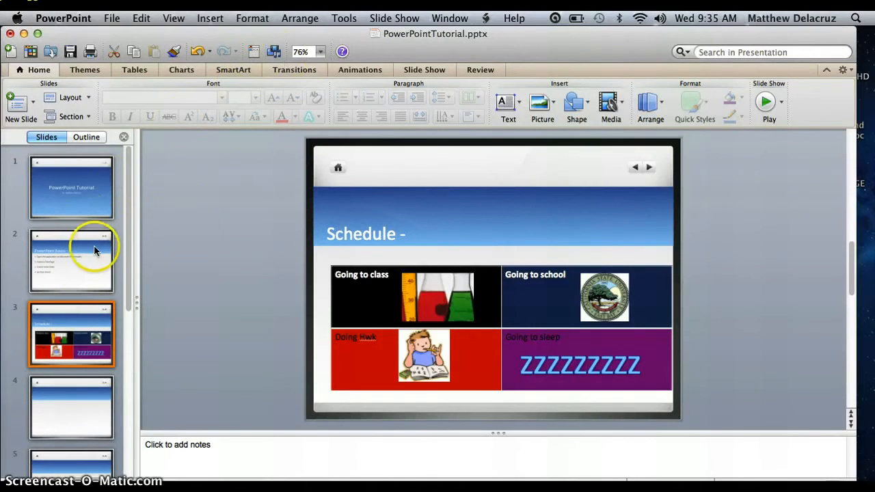
Apply the Cut transition to the "PowerPoint Tutorial" title slide.
{"action": "left_click", "coordinate": [65, 189]}
{"action": "left_click", "coordinate": [337, 371]}
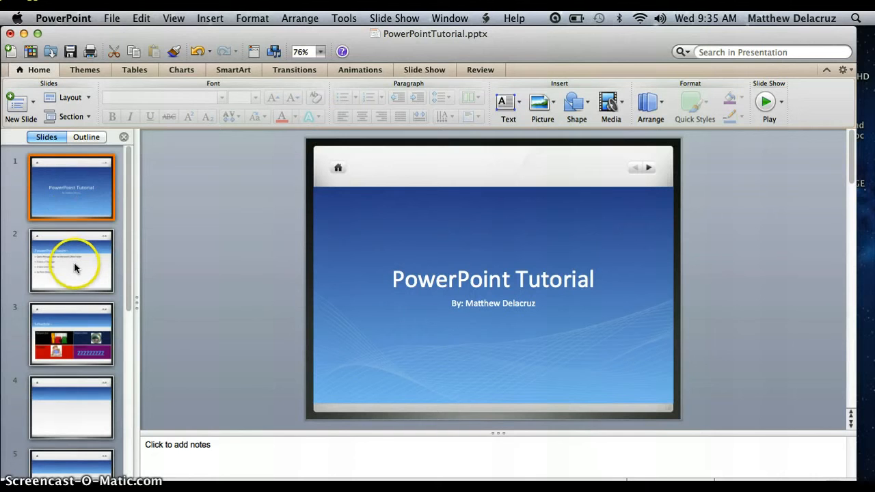
{"action": "left_click", "coordinate": [306, 71]}
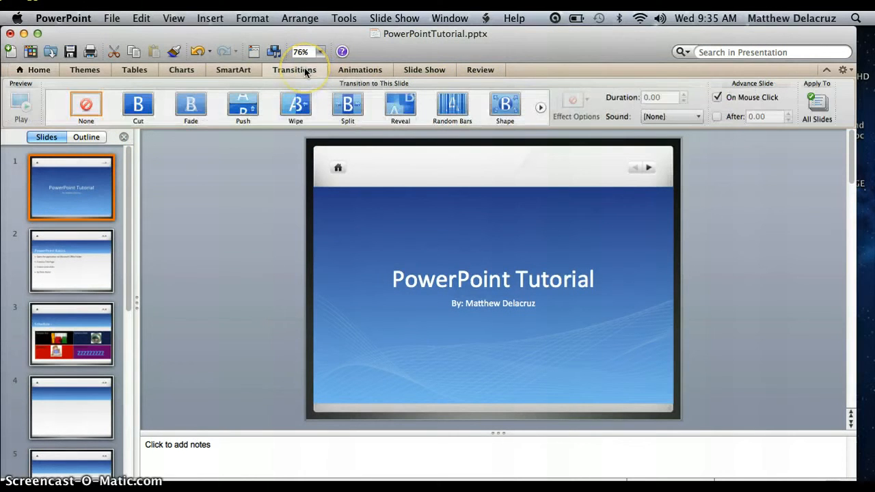
{"action": "left_click", "coordinate": [143, 101]}
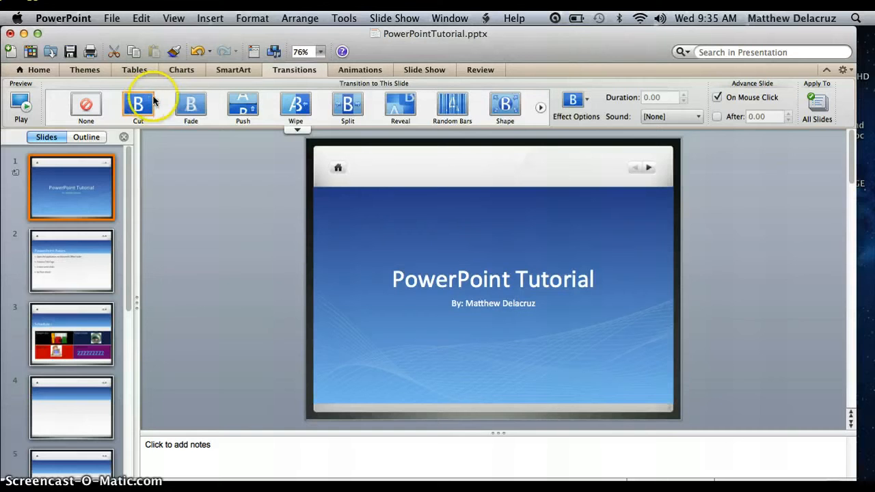
Try the Fade, Push and Wipe transitions one after another on slide 2, "PowerPoint Basics".
{"action": "left_click", "coordinate": [99, 242]}
{"action": "left_click", "coordinate": [191, 103]}
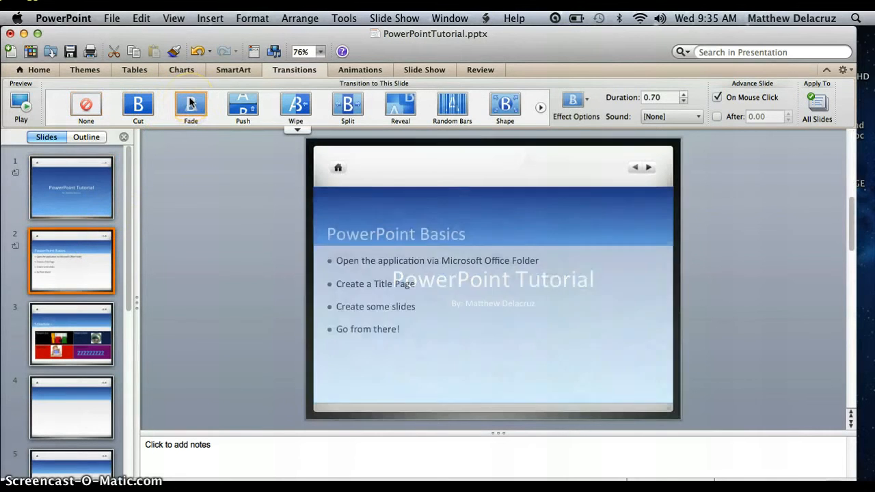
{"action": "left_click", "coordinate": [239, 99]}
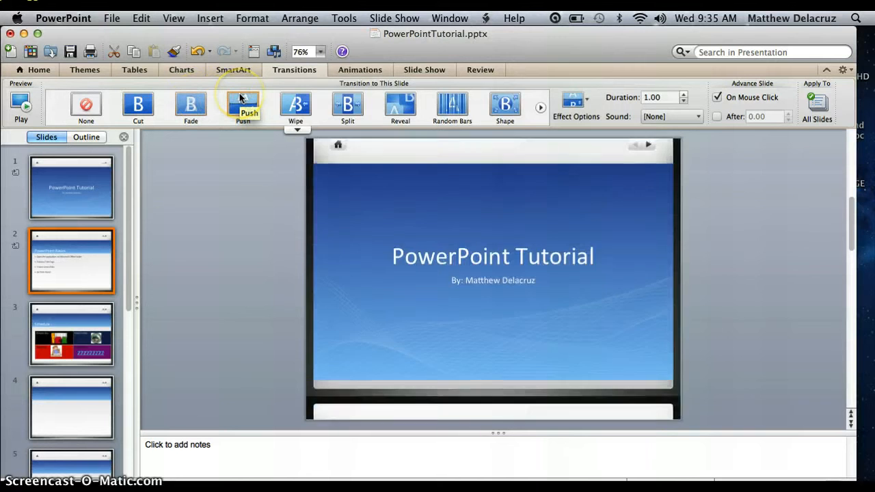
{"action": "left_click", "coordinate": [297, 99]}
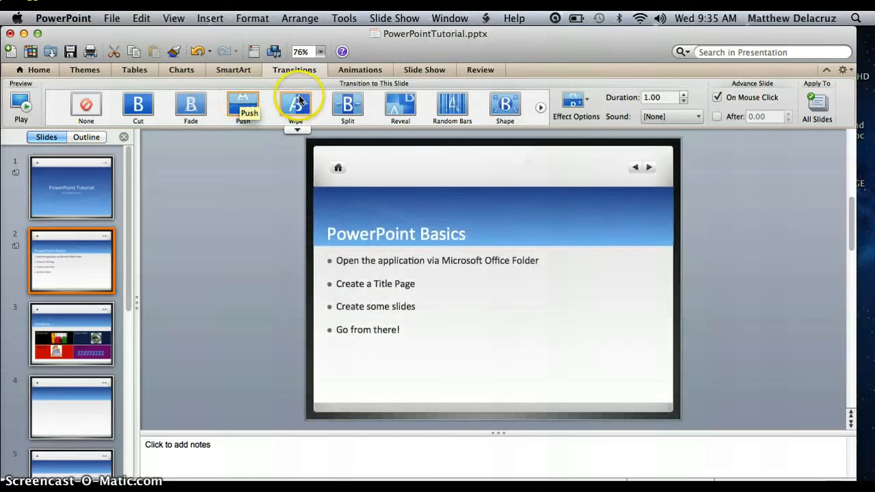